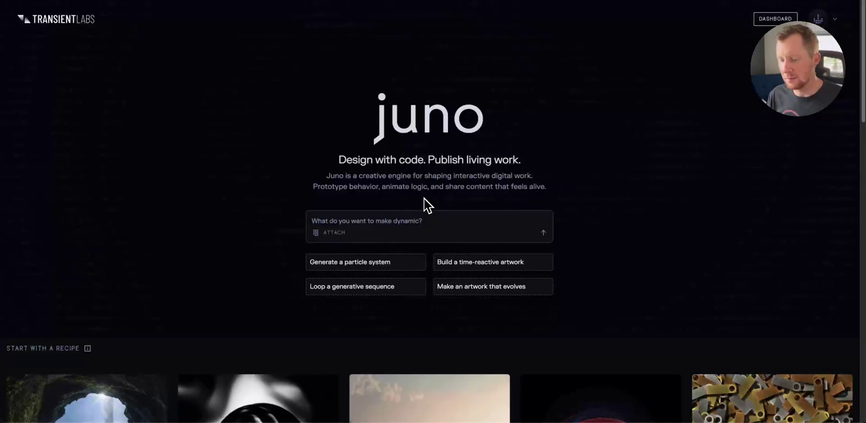
- Browse the landing page's prompt area and the gallery of starter recipes
scroll(338, 150, down, 6)
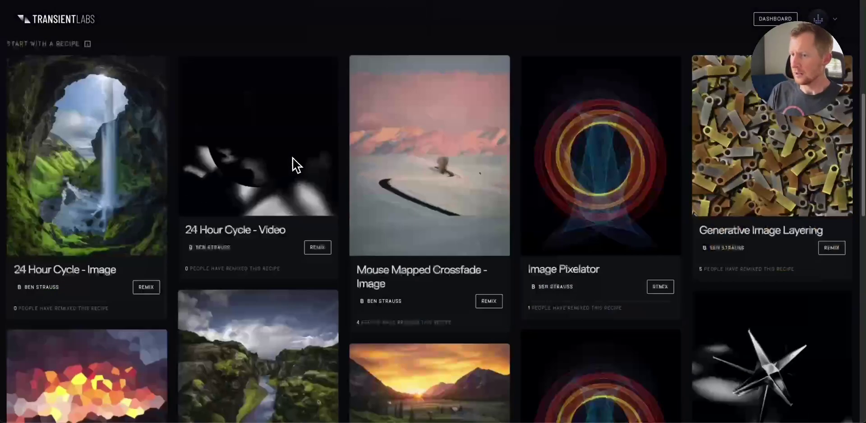
scroll(296, 165, up, 5)
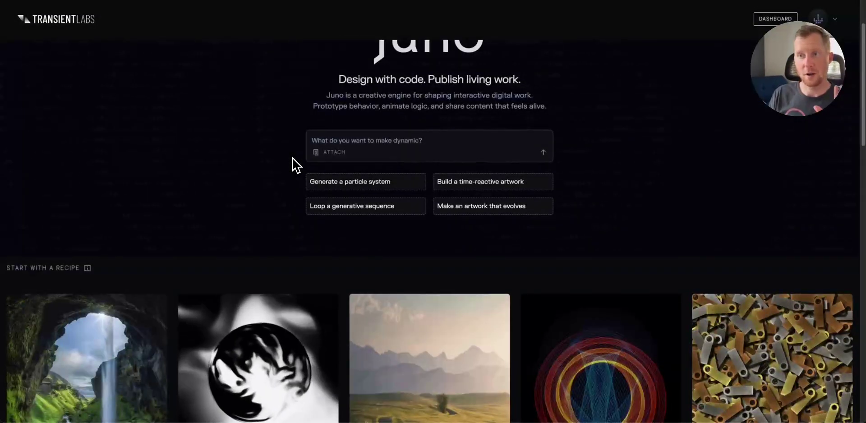
scroll(234, 196, up, 2)
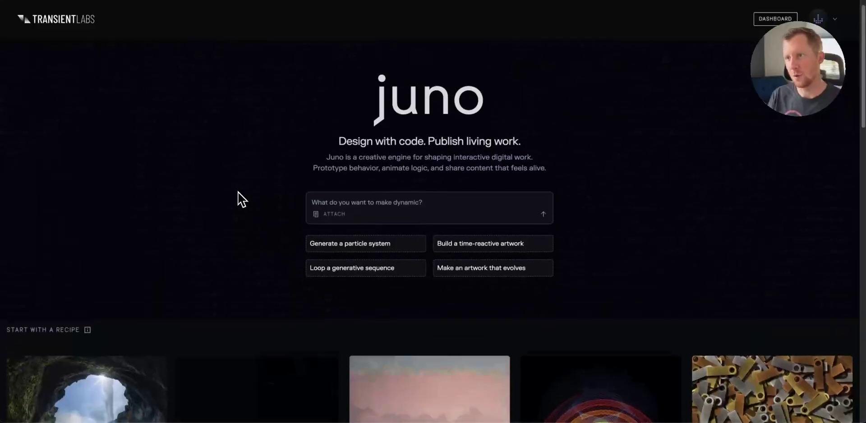
scroll(242, 198, down, 1)
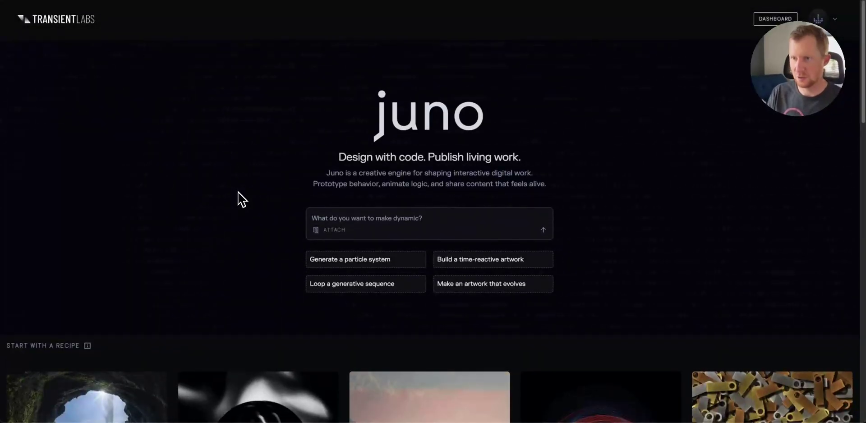
scroll(242, 198, down, 6)
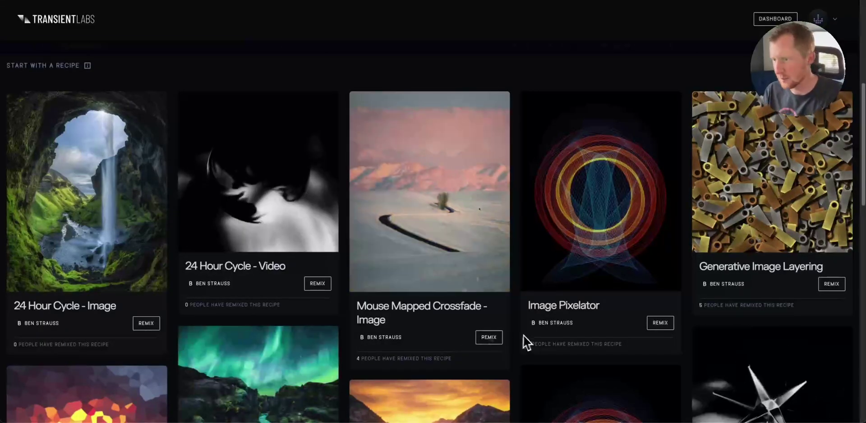
scroll(525, 228, up, 2)
scroll(523, 226, up, 4)
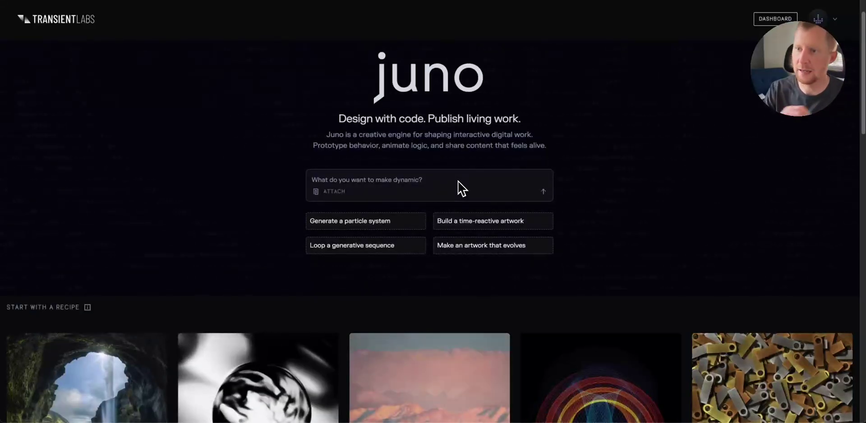
scroll(458, 180, up, 1)
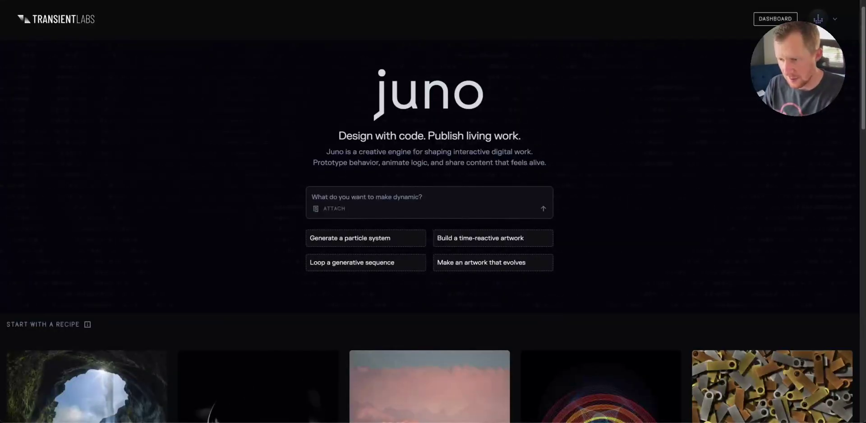
- Submit the prompt "Let's create a crossfade between these two images that responds to my mouse position" with Day.jpg and Night.jpg attached
click(387, 204)
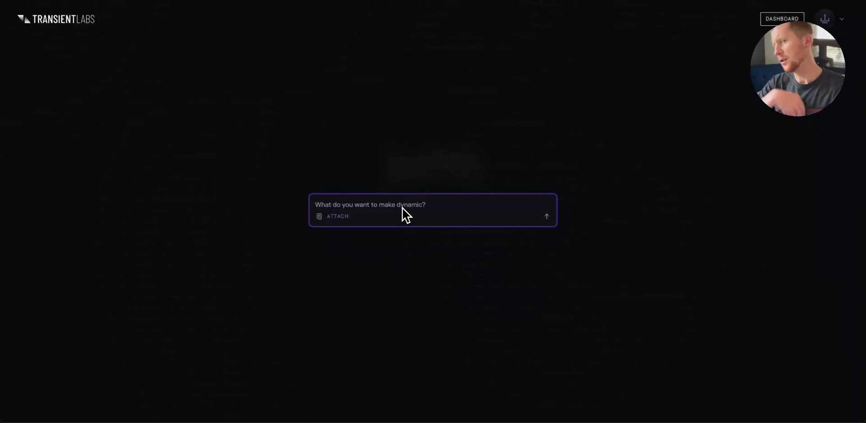
text(Let's create a crossfade between these two images that responds to my mouse position)
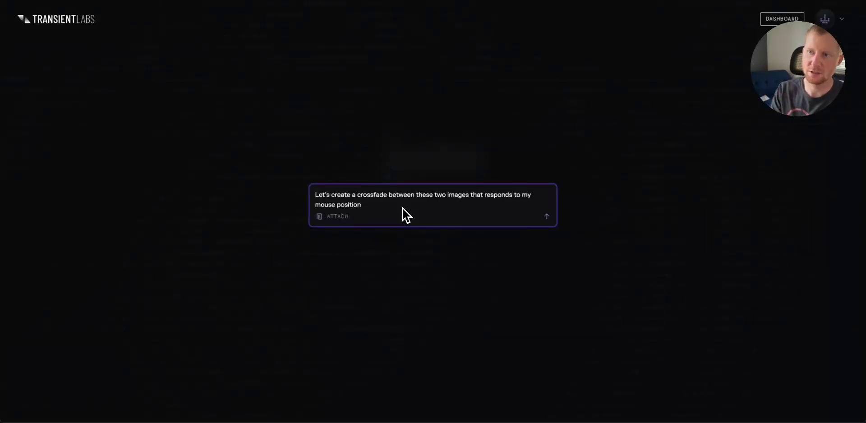
click(321, 217)
click(282, 71)
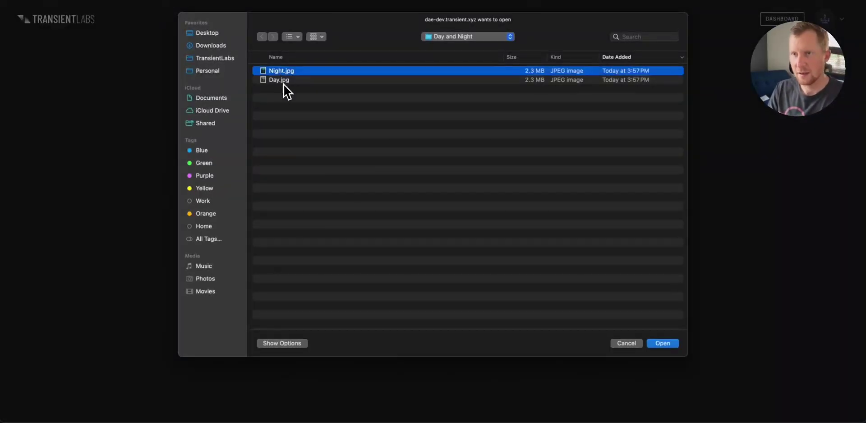
click(283, 86)
click(299, 73)
shift+click(294, 81)
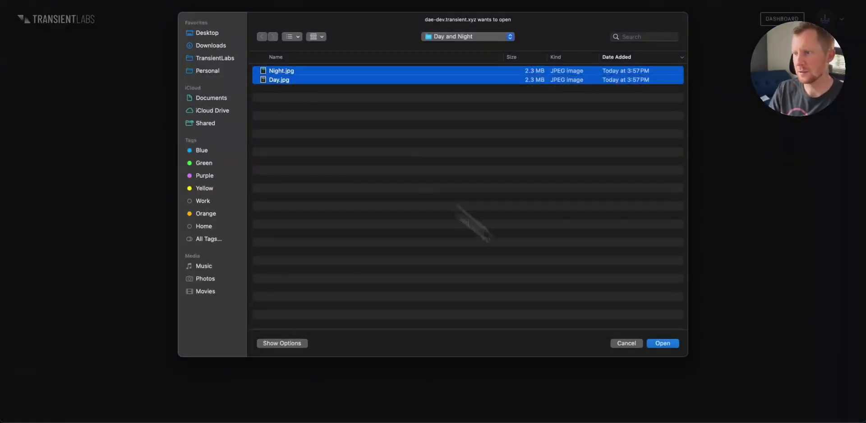
click(659, 345)
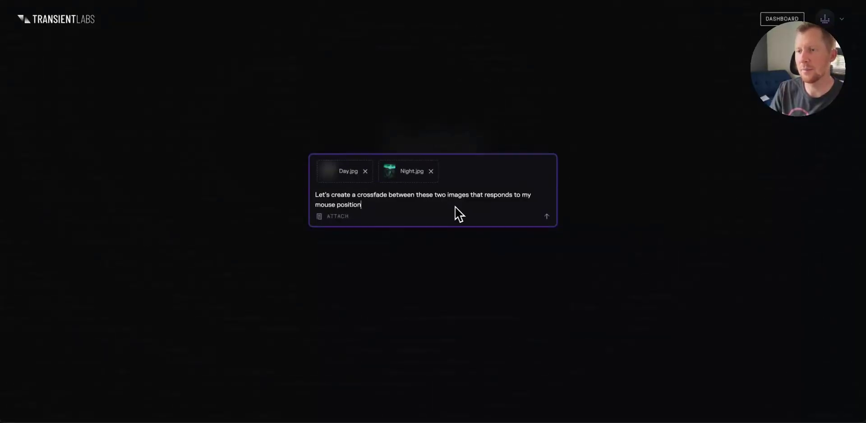
click(546, 217)
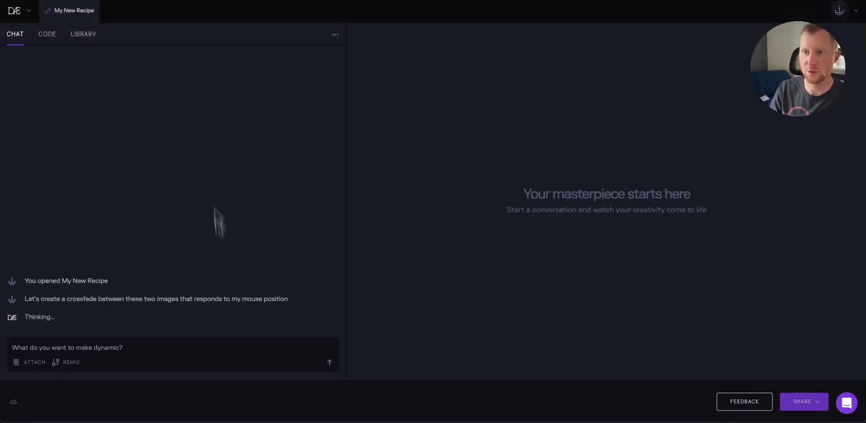
- Check the recipe's code view, return to the chat, and review the available share and export formats
click(48, 34)
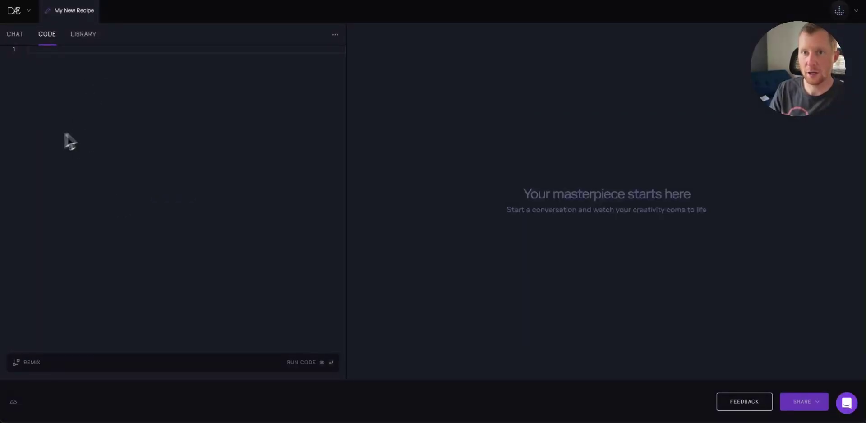
click(16, 35)
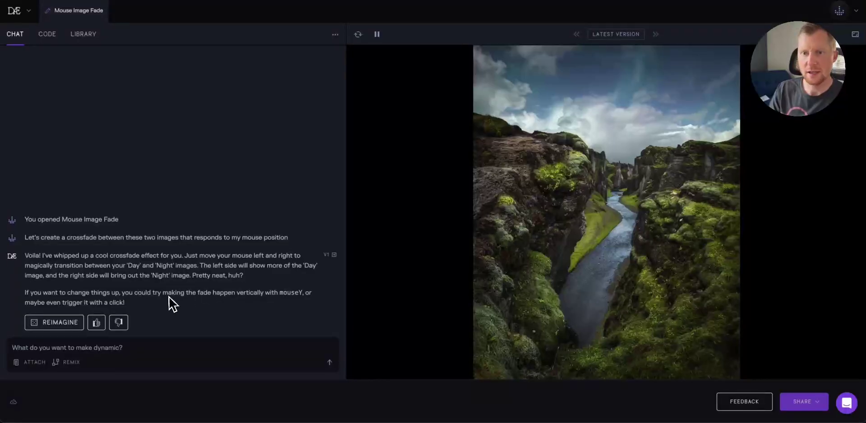
click(151, 351)
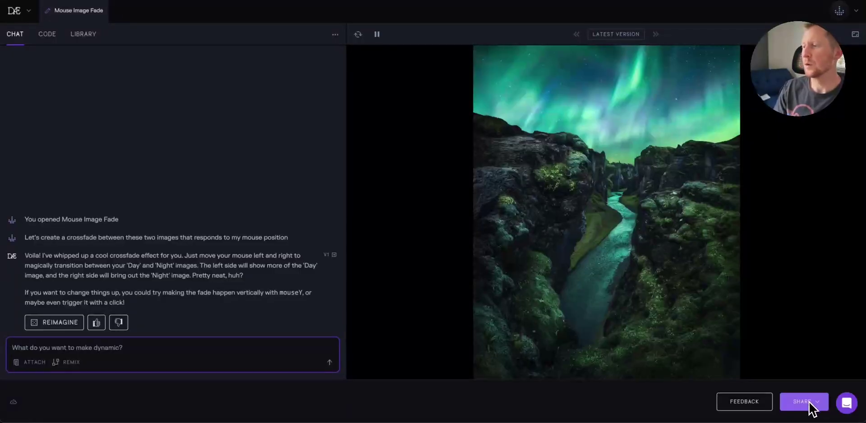
click(802, 405)
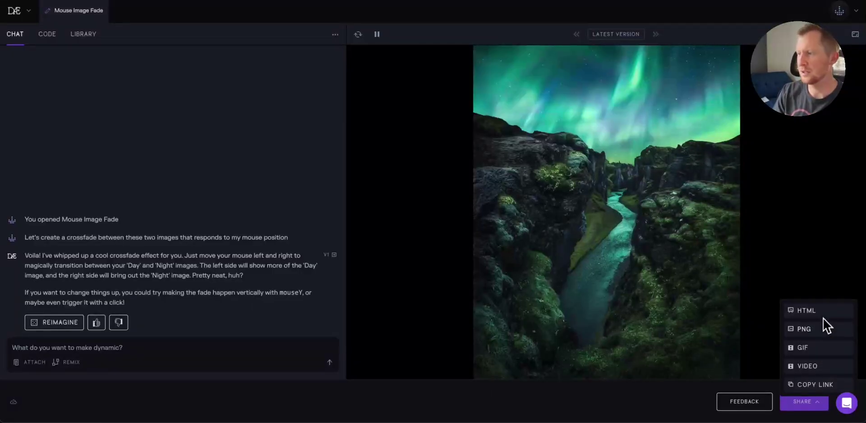
click(805, 253)
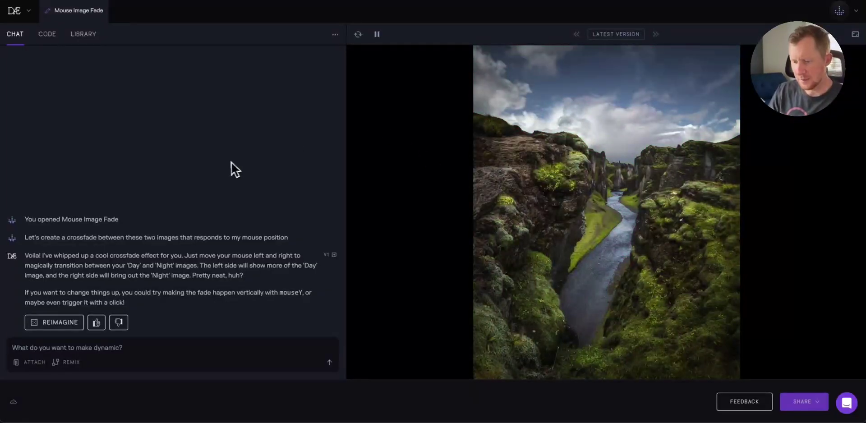
- Go to the dashboard and start a new recipe
click(29, 12)
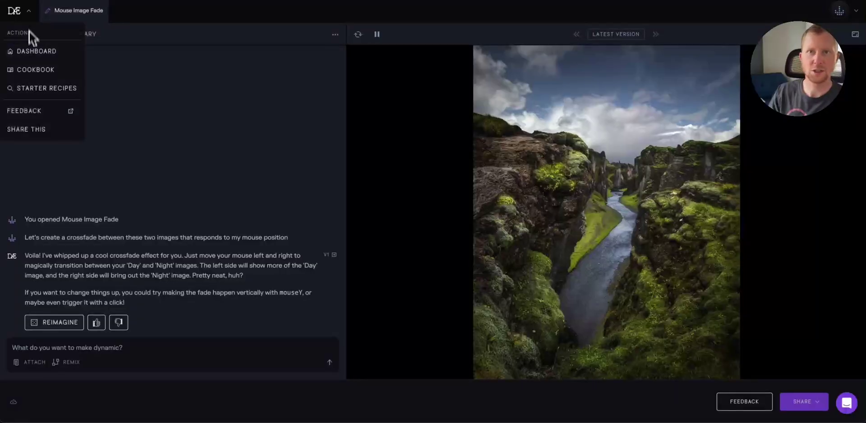
click(30, 52)
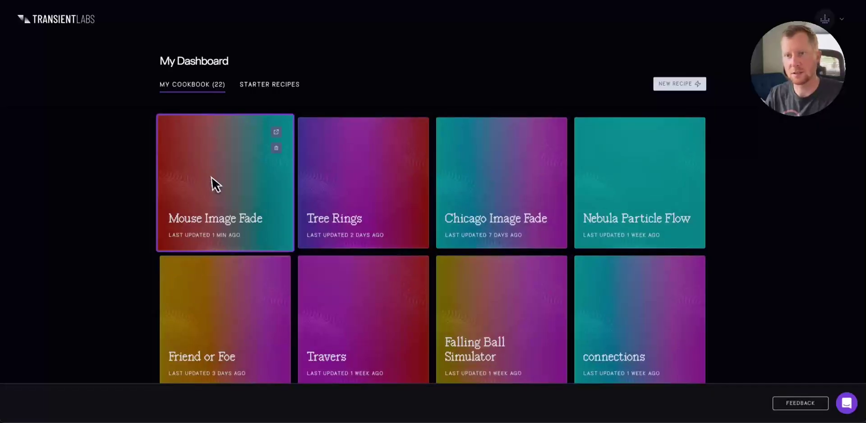
click(679, 84)
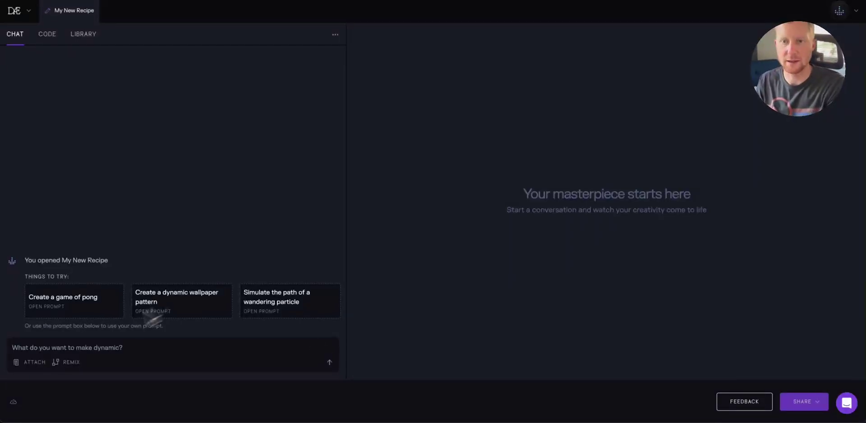
- Submit the prompt "Create a randomly deterministic generative art piece that is inspired by the structure of a tree. Include vibrant earthy colors."
click(94, 350)
text(Create a randomly deterministic generative art piece that is inspired by the structure of a tree. Include vibrant earthy colors.)
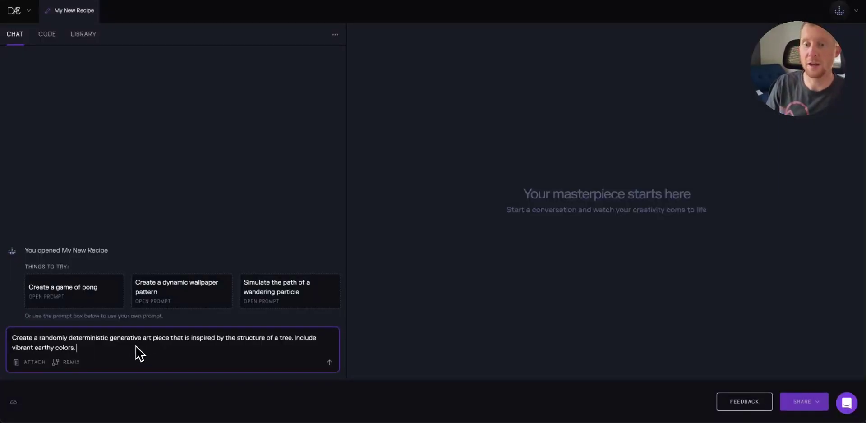
key(Return)
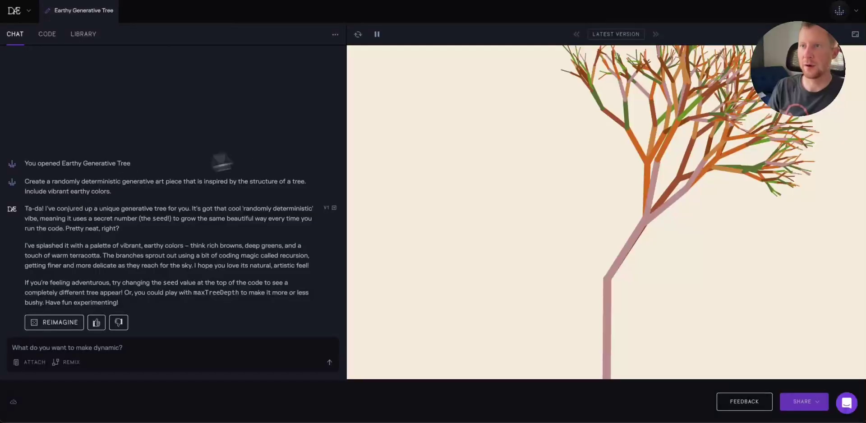
- Refresh the generated artwork repeatedly to compare different random variations of the tree
click(356, 37)
click(359, 36)
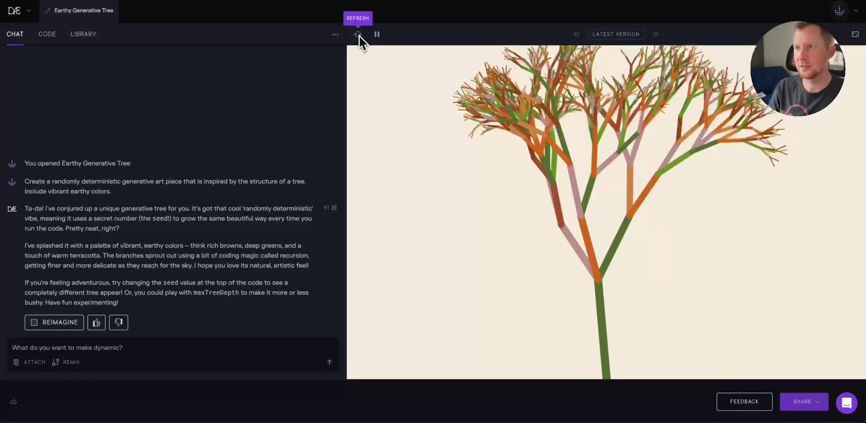
click(359, 36)
click(359, 36)
click(359, 36)
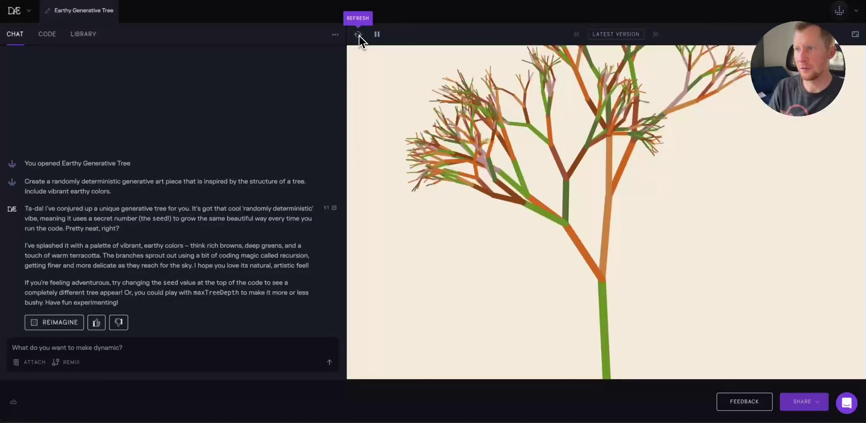
click(359, 36)
click(359, 36)
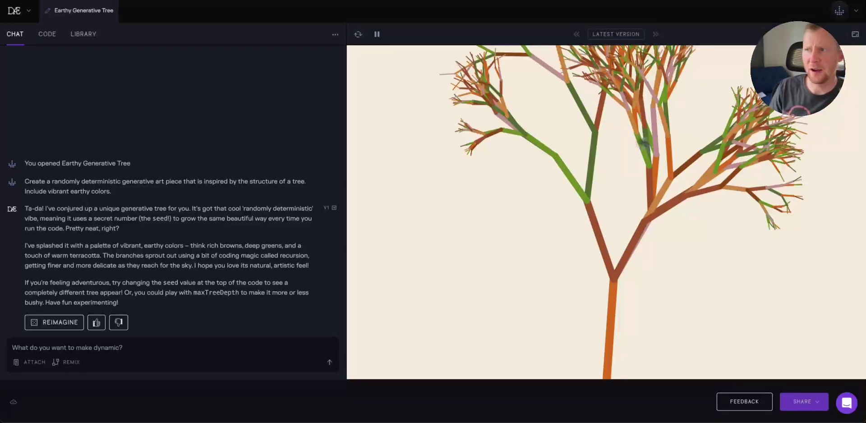
click(358, 35)
- Submit the follow-up prompt "Reduce the maximum possible height of the tree"
click(126, 350)
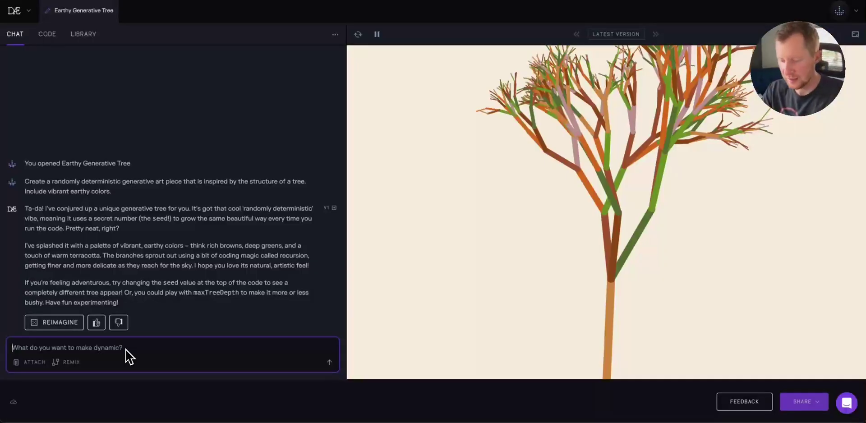
text(Reduce the maximum possible height)
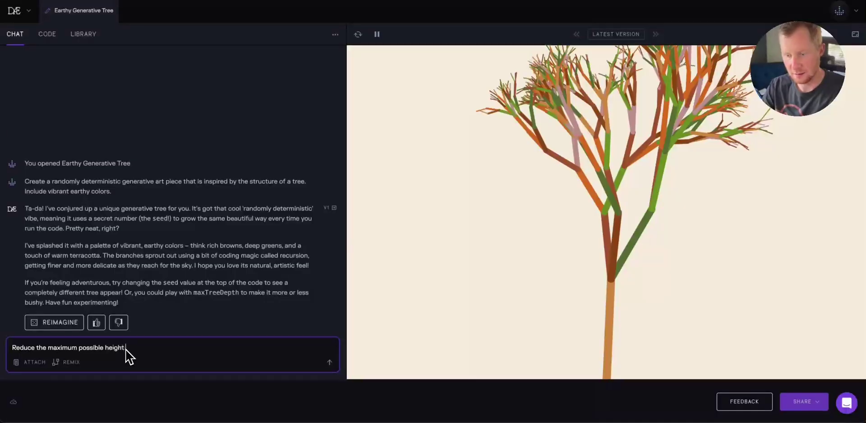
text( of the tree)
key(Return)
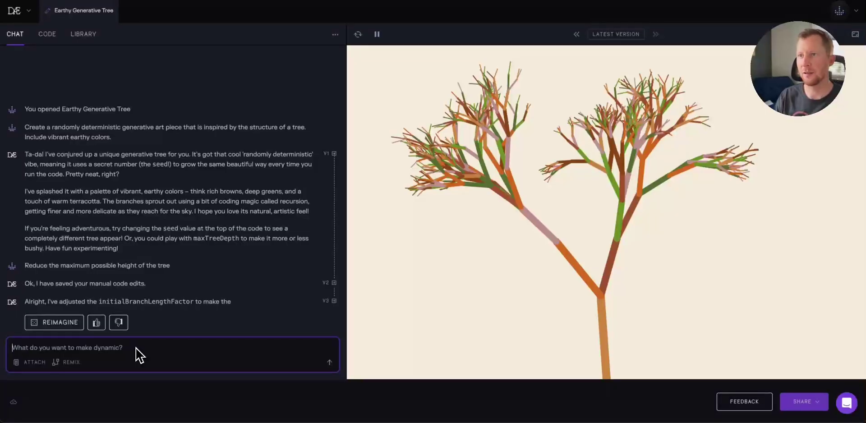
- Refresh the revised artwork repeatedly to check the tree height across random variations
click(359, 35)
click(360, 37)
click(360, 37)
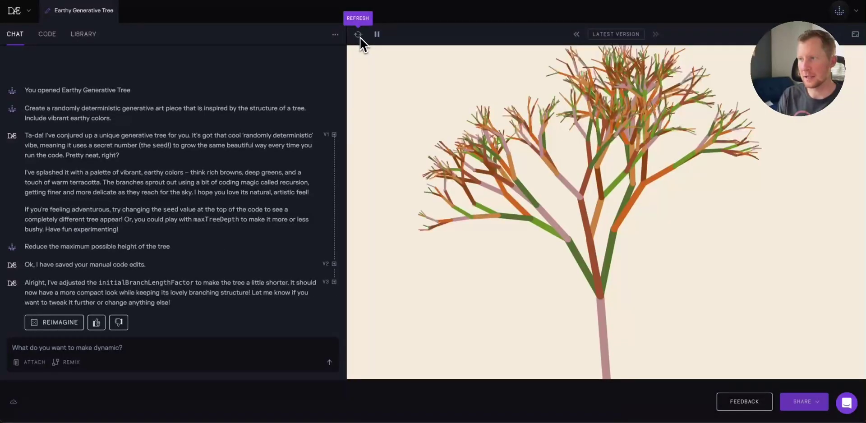
click(360, 37)
click(359, 37)
click(360, 37)
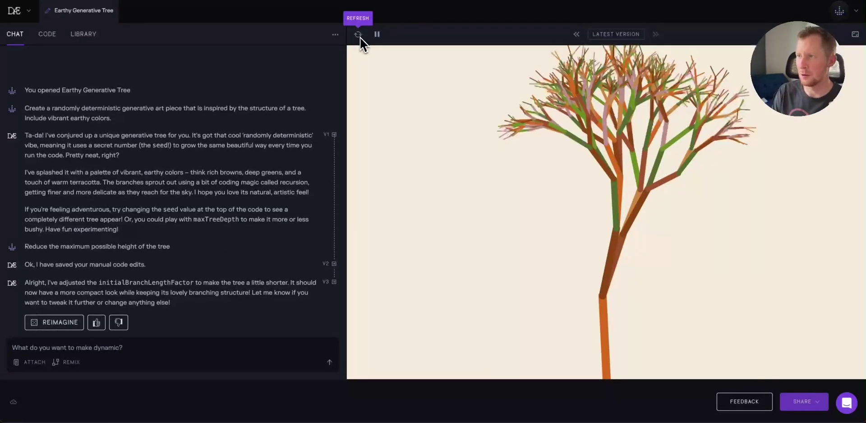
click(360, 37)
click(360, 37)
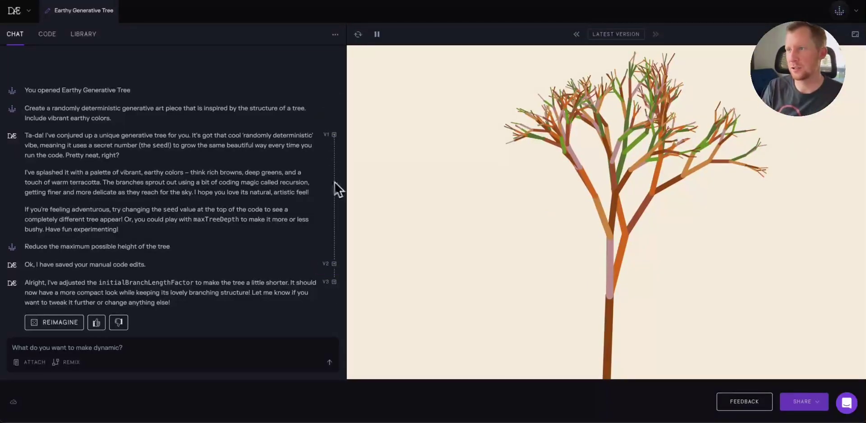
- Step the preview back to version V1 and return to the latest version
click(576, 35)
click(576, 35)
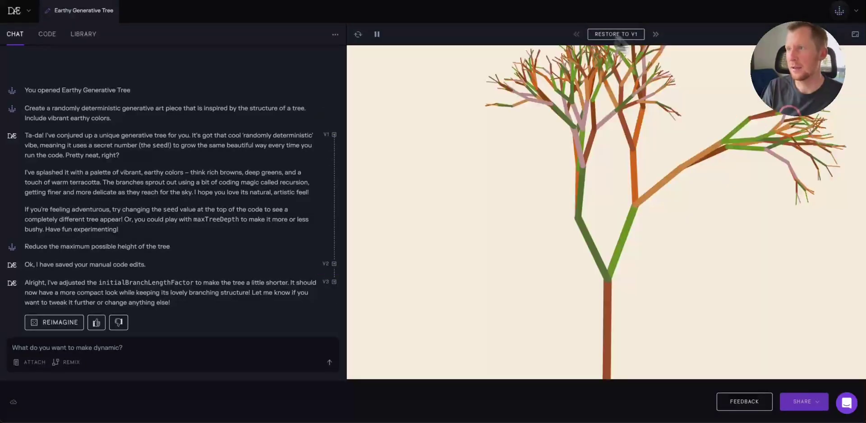
click(657, 36)
click(658, 35)
- Try to revert the tree artwork's code to version V1 from the chat's version history
click(188, 346)
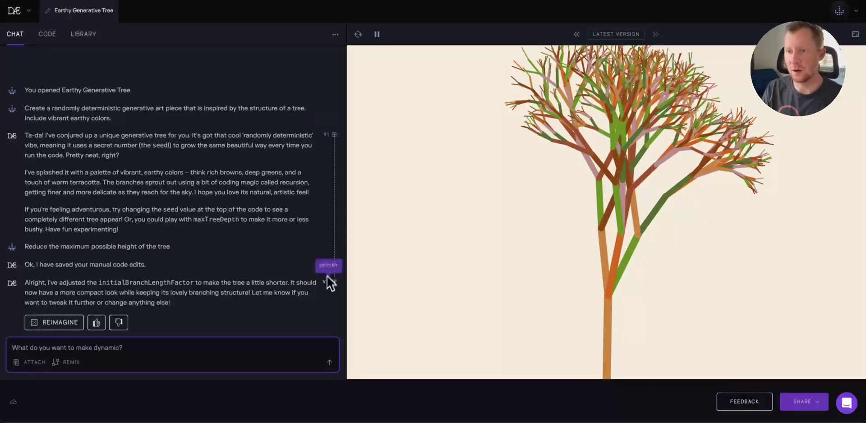
click(328, 118)
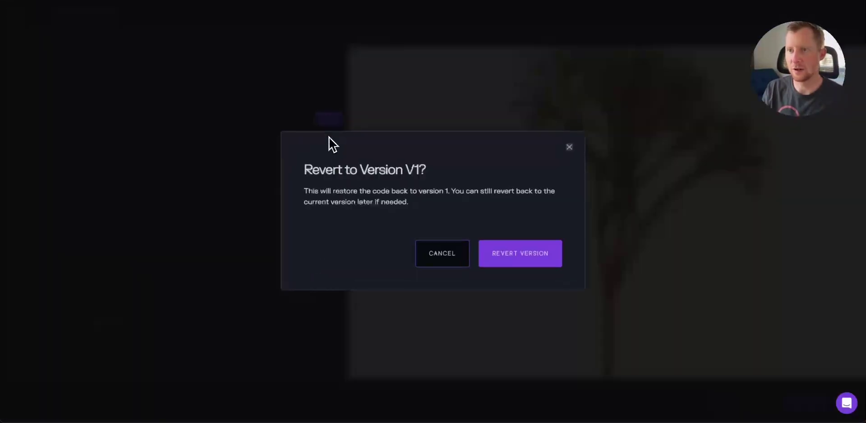
click(525, 254)
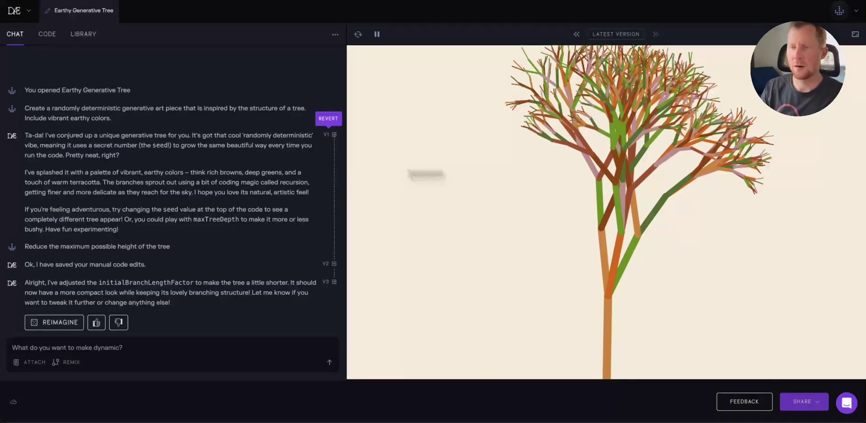
- Return to the dashboard and create a new blank recipe
click(29, 11)
click(31, 49)
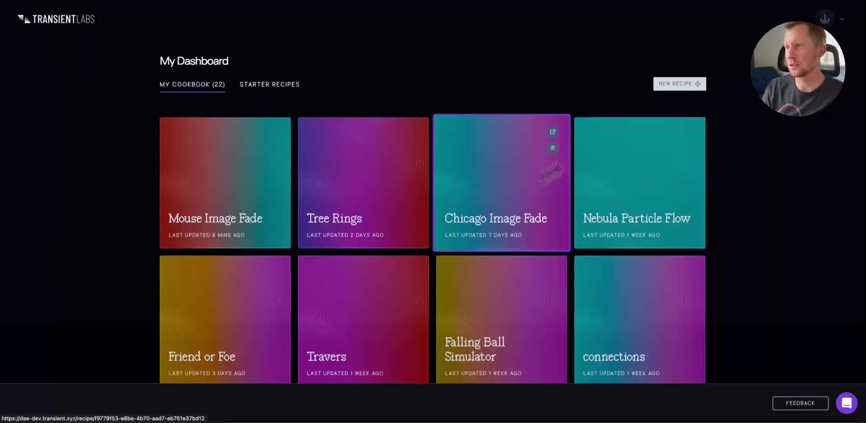
click(680, 85)
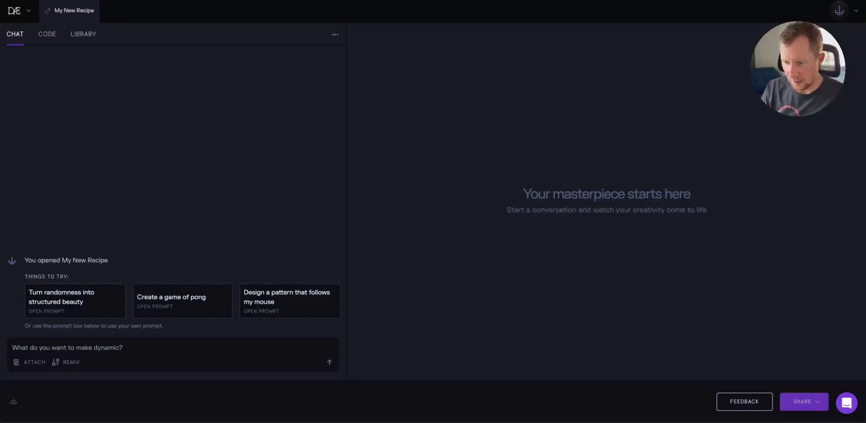
- Submit the prompt "Create a super fun and addicting game!" in the new recipe
click(113, 352)
text(Create a super fun and addicting game!)
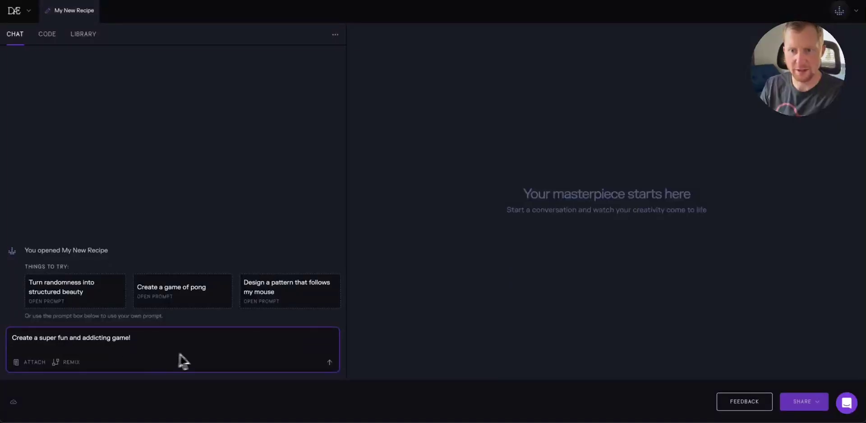
key(Return)
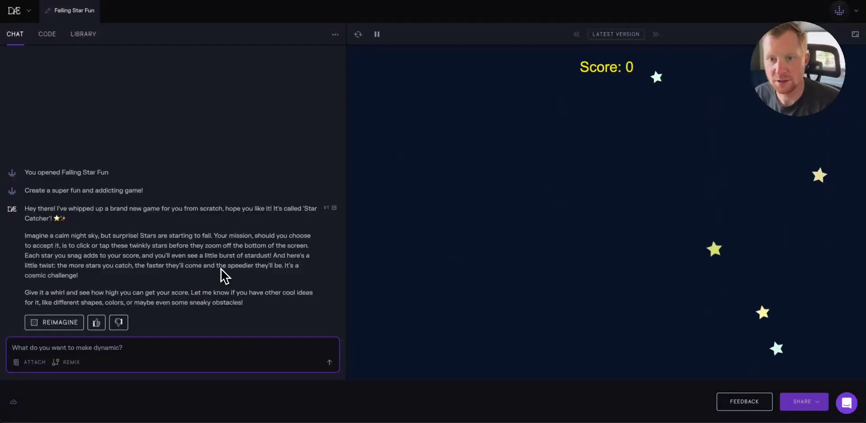
- Play-test the generated star-catching game in the preview by catching the falling stars
click(374, 291)
click(438, 342)
click(371, 135)
click(659, 116)
click(701, 283)
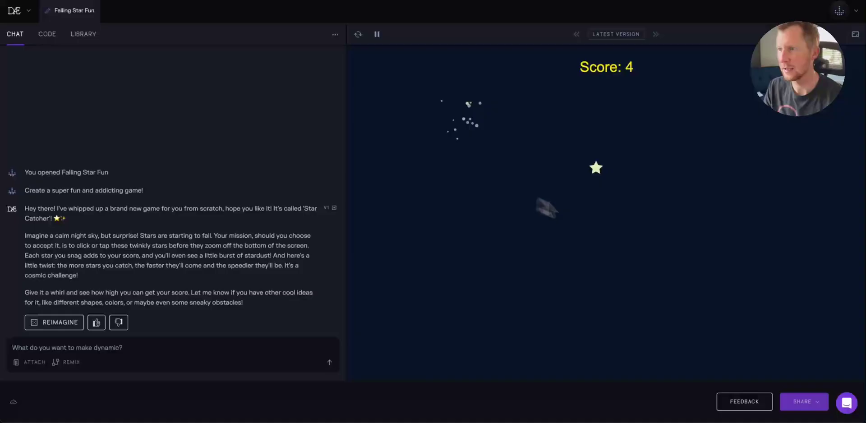
click(599, 206)
click(785, 225)
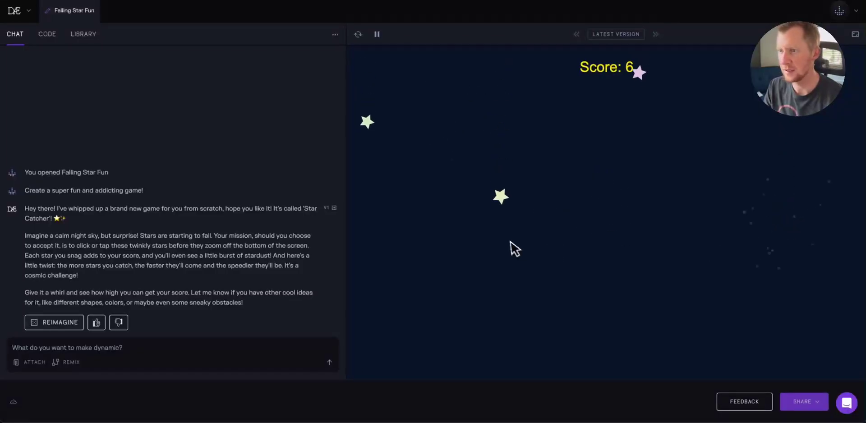
click(501, 231)
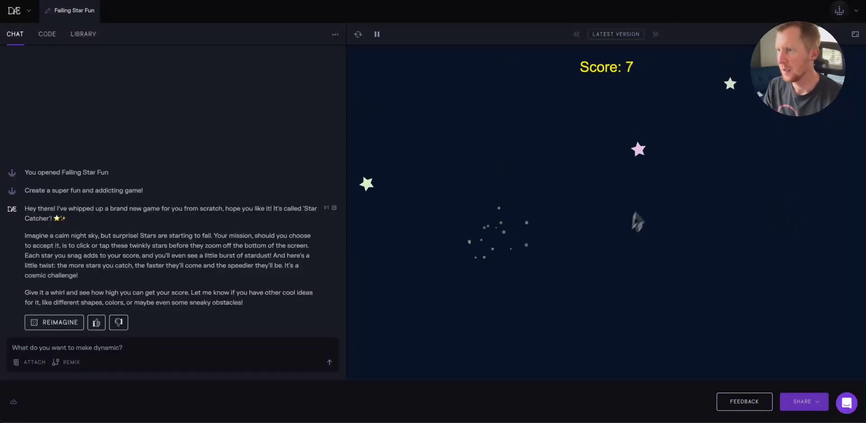
click(731, 198)
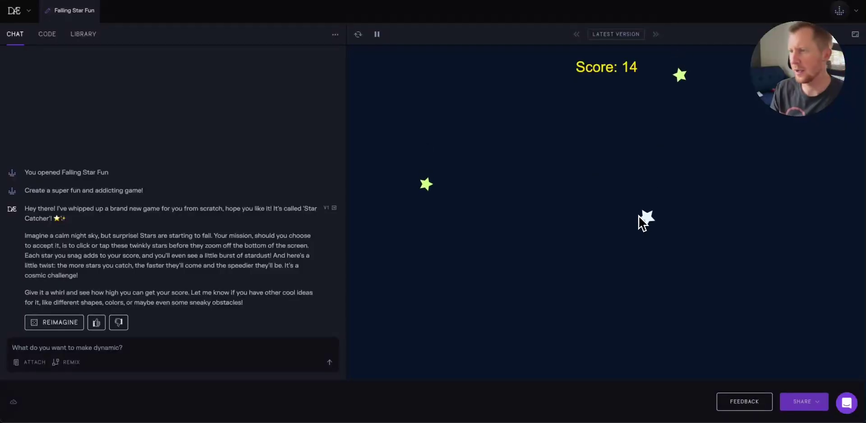